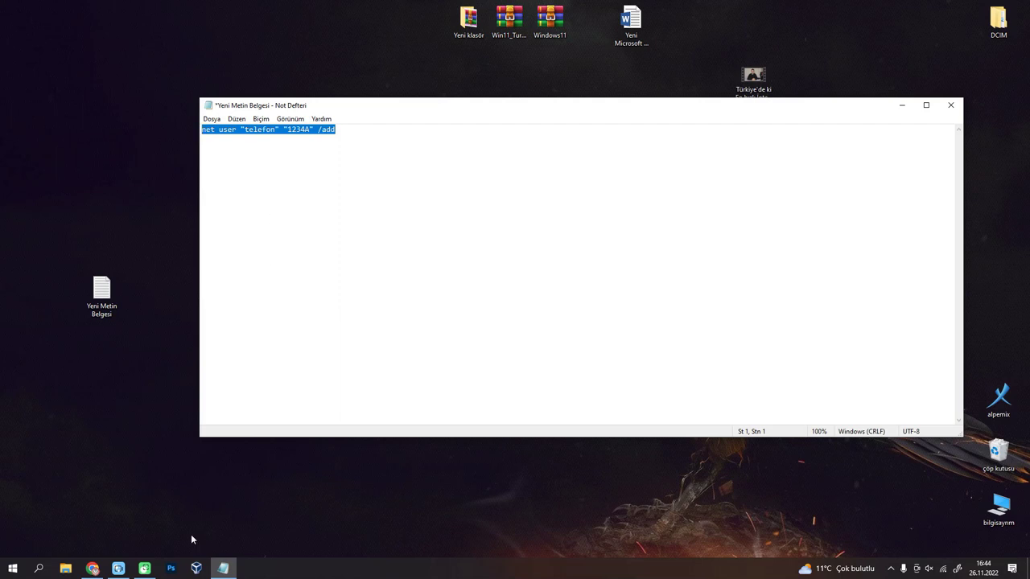
Step: Search Windows for cmd, and save the changes to the Yeni Metin Belgesi text document while closing it
{"action": "left_click", "coordinate": [40, 569]}
{"action": "type", "text": "cmd"}
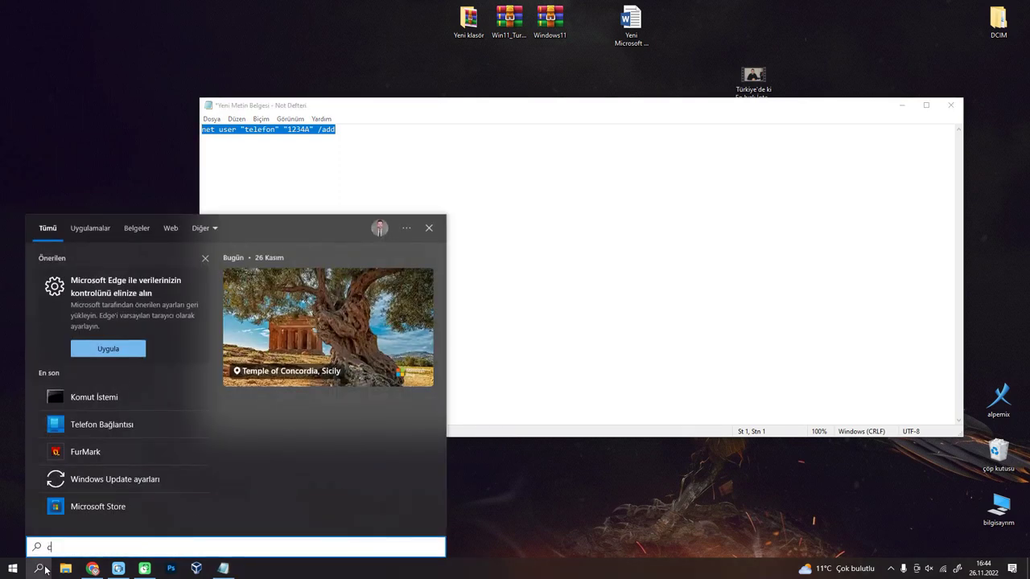
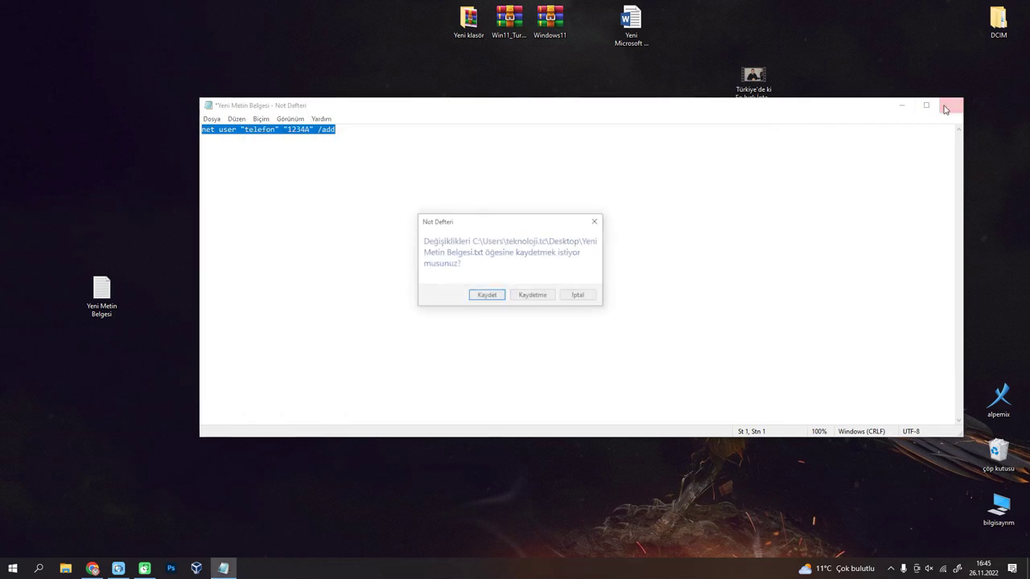
{"action": "left_click", "coordinate": [489, 295]}
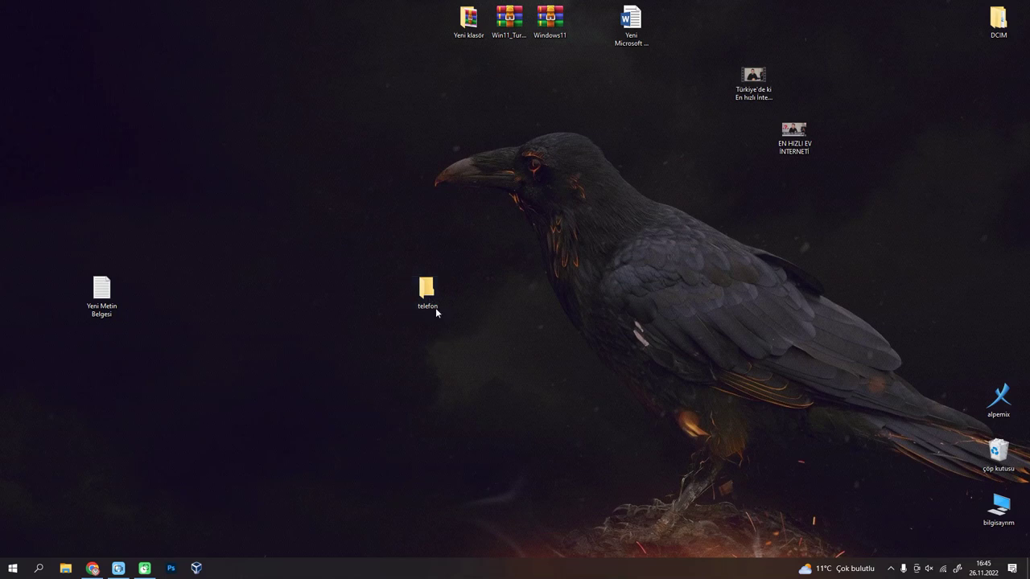
Step: Turn on advanced sharing (Bu klasörü paylaş) for the telefon folder on the desktop
{"action": "right_click", "coordinate": [427, 288]}
{"action": "left_click", "coordinate": [465, 517]}
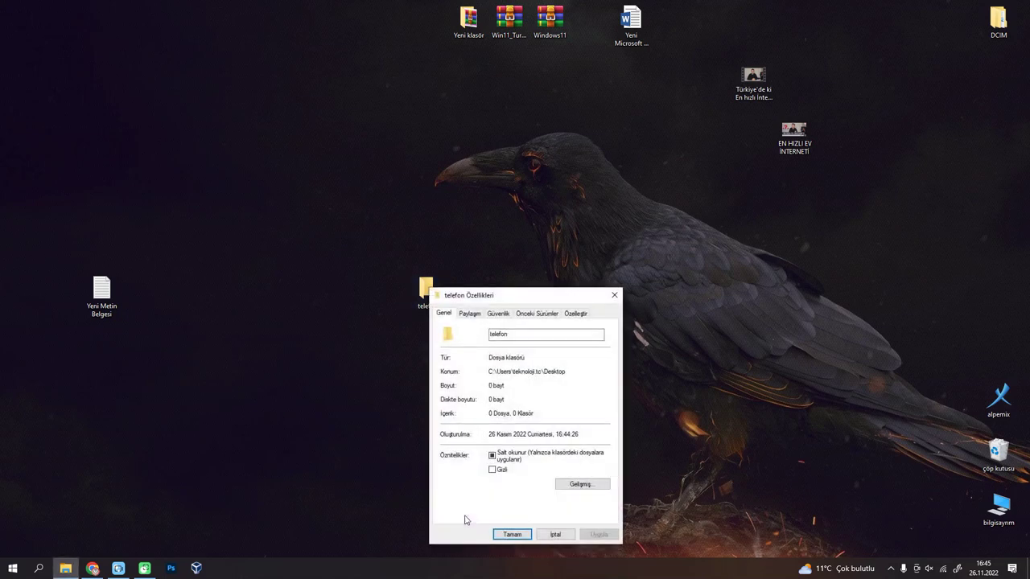
{"action": "left_click", "coordinate": [470, 315]}
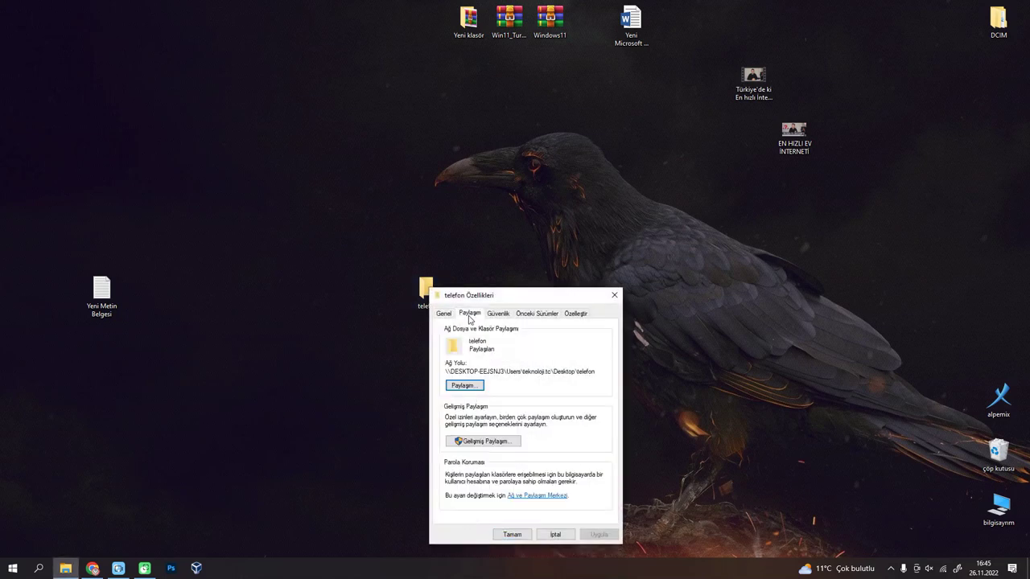
{"action": "left_click", "coordinate": [475, 443]}
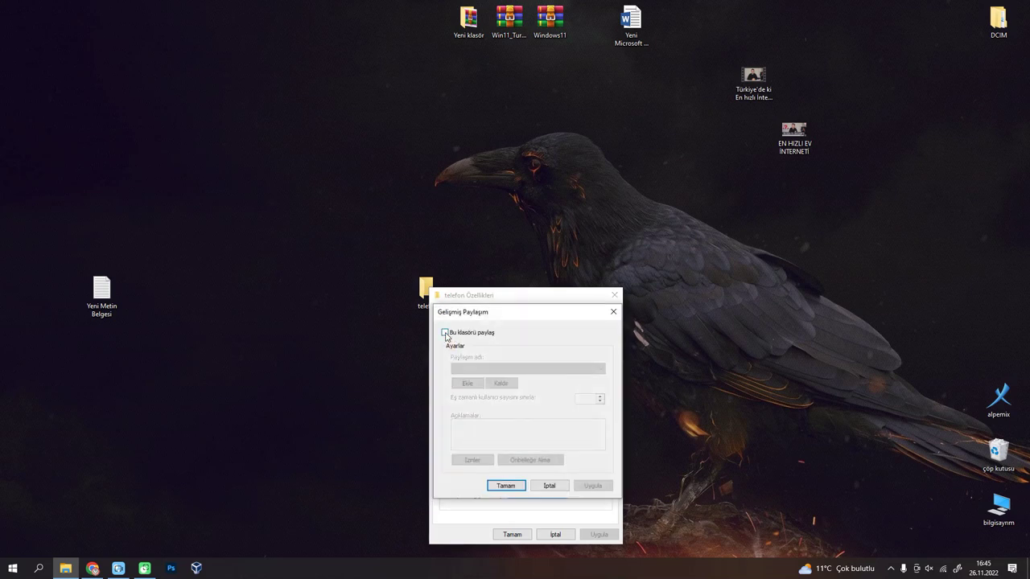
{"action": "left_click", "coordinate": [445, 333]}
Step: Replace Everyone with the user telefon in the folder's share permissions, checking the entered name
{"action": "left_click", "coordinate": [474, 461]}
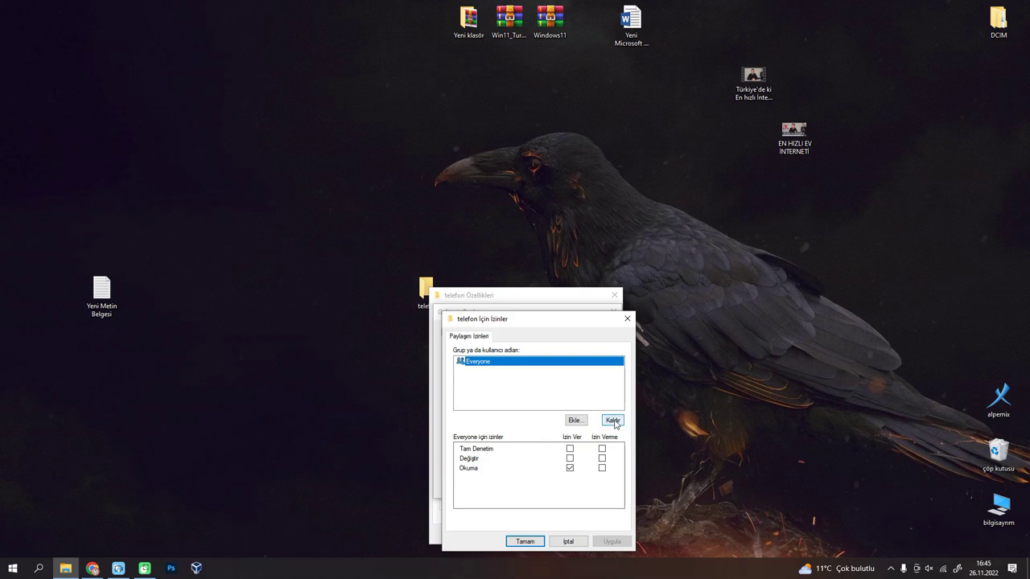
{"action": "left_click", "coordinate": [613, 421]}
{"action": "left_click", "coordinate": [575, 420]}
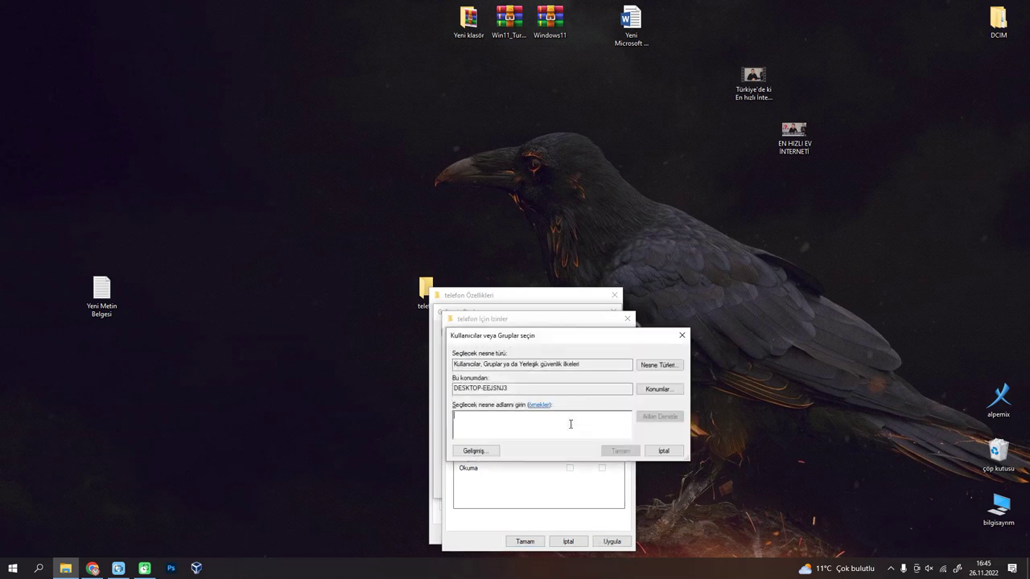
{"action": "type", "text": "telefon"}
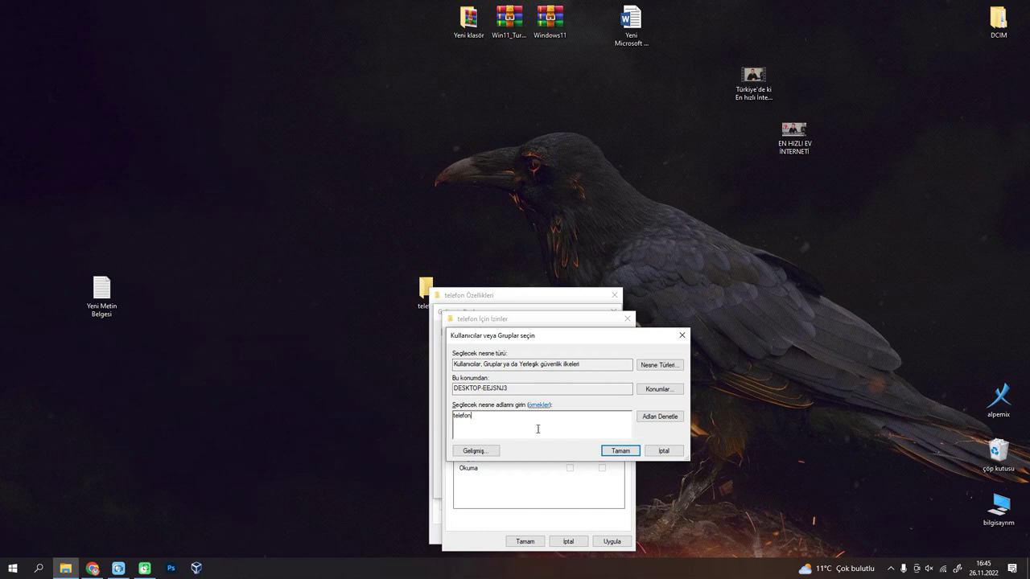
{"action": "left_click", "coordinate": [659, 416]}
{"action": "left_click", "coordinate": [612, 453]}
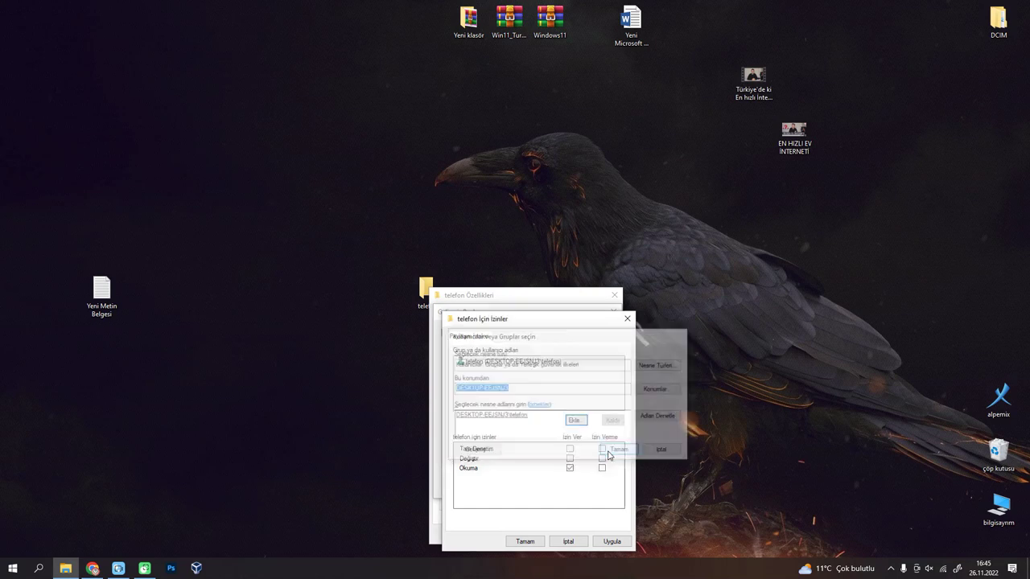
Step: Allow the telefon user full control (Tam Denetim) of the share and apply the advanced sharing settings
{"action": "left_click", "coordinate": [571, 449]}
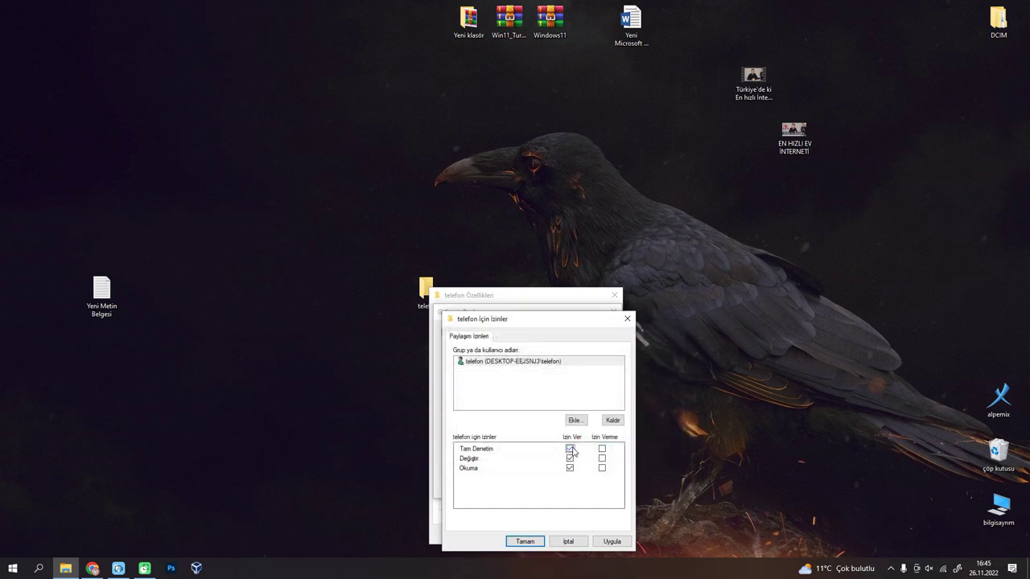
{"action": "left_click", "coordinate": [613, 542]}
{"action": "left_click", "coordinate": [523, 541]}
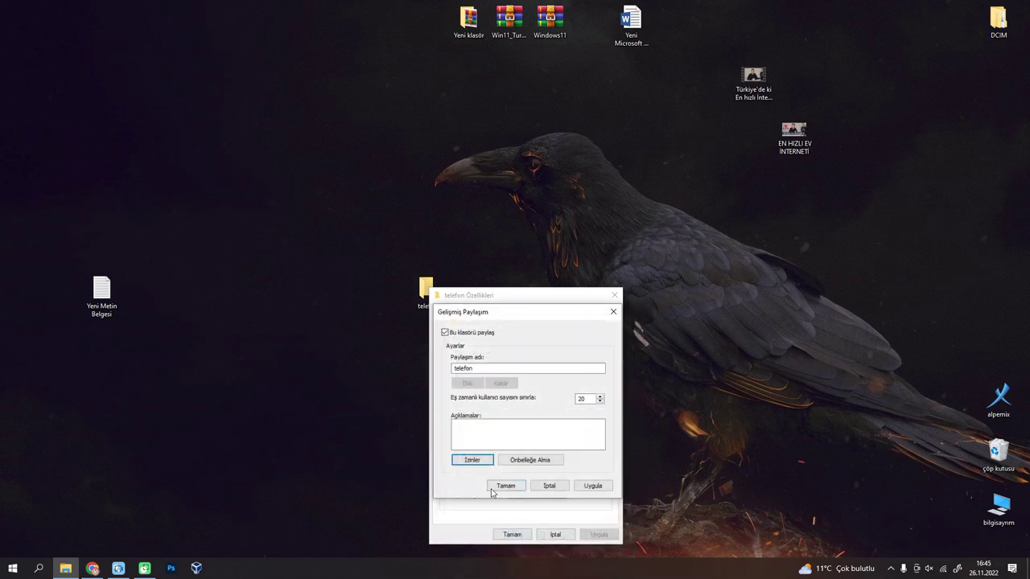
{"action": "left_click", "coordinate": [590, 487]}
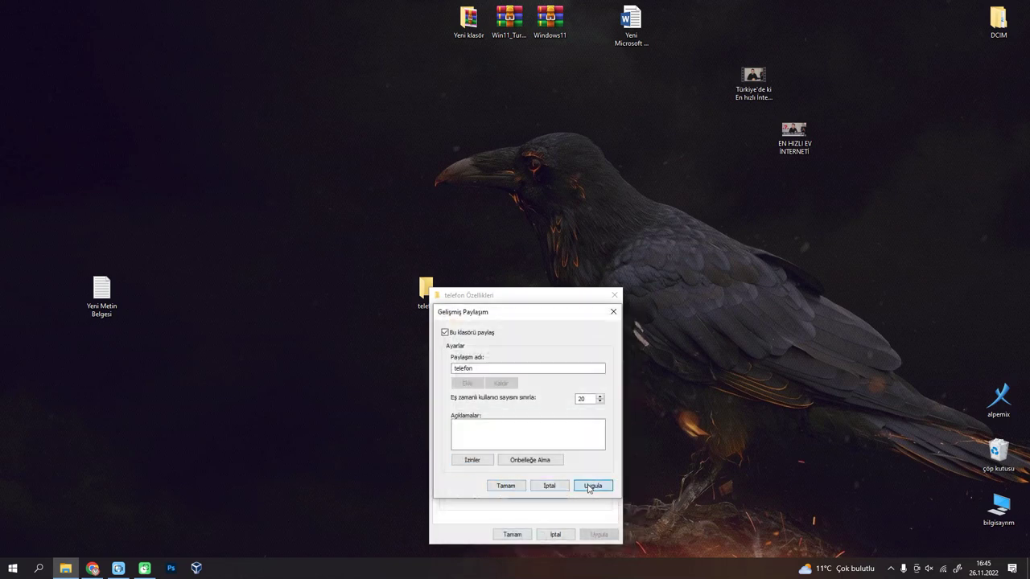
{"action": "left_click", "coordinate": [501, 487]}
Step: Choose the telefon user for network access, share the folder and finish the sharing wizard
{"action": "left_click", "coordinate": [471, 387]}
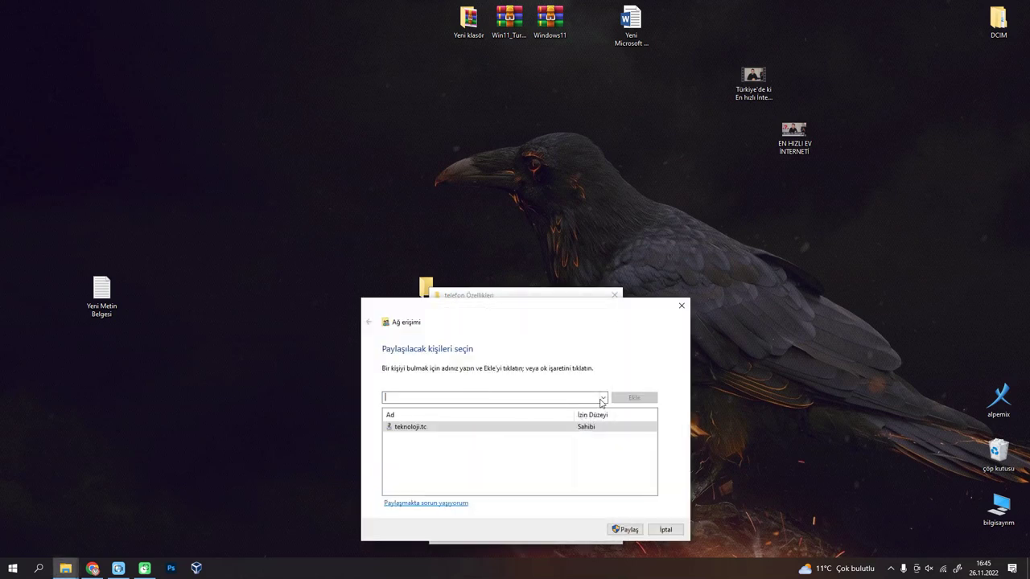
{"action": "left_click", "coordinate": [603, 397]}
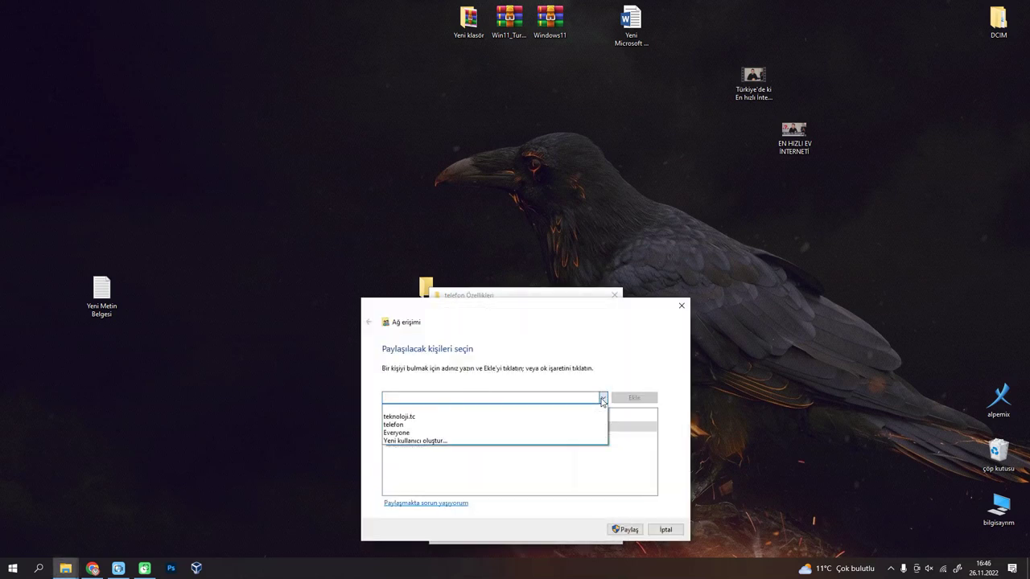
{"action": "left_click", "coordinate": [414, 424]}
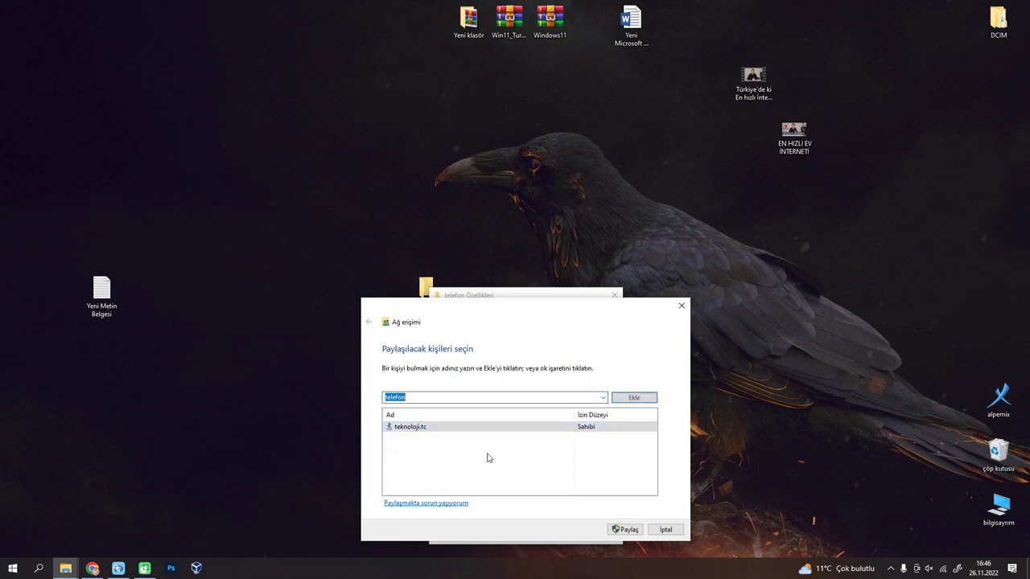
{"action": "left_click", "coordinate": [625, 530]}
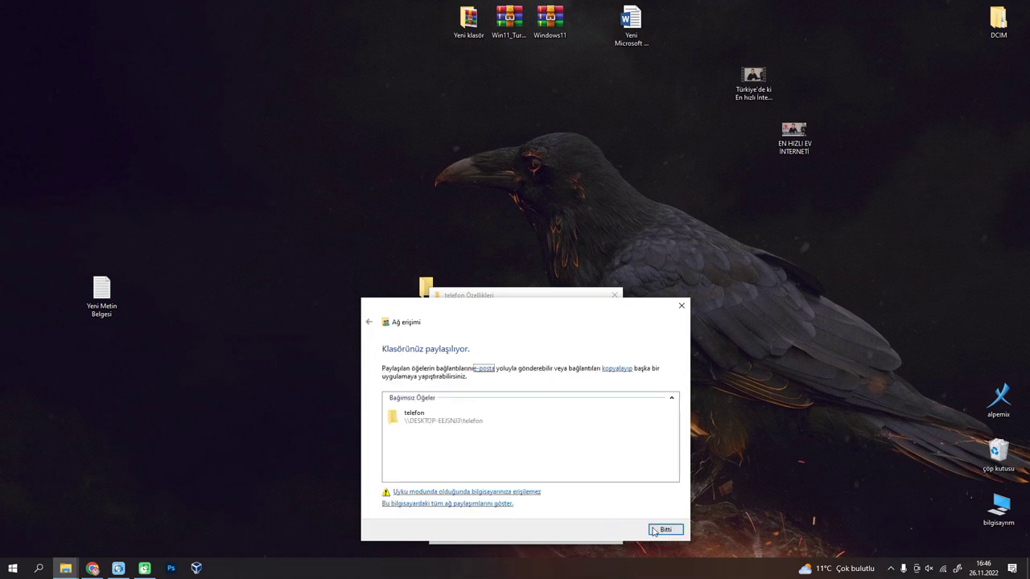
{"action": "left_click", "coordinate": [660, 530]}
Step: Add the user telefon to the folder's security permissions, checking the entered name
{"action": "left_click", "coordinate": [498, 314]}
{"action": "left_click", "coordinate": [592, 407]}
{"action": "left_click", "coordinate": [581, 434]}
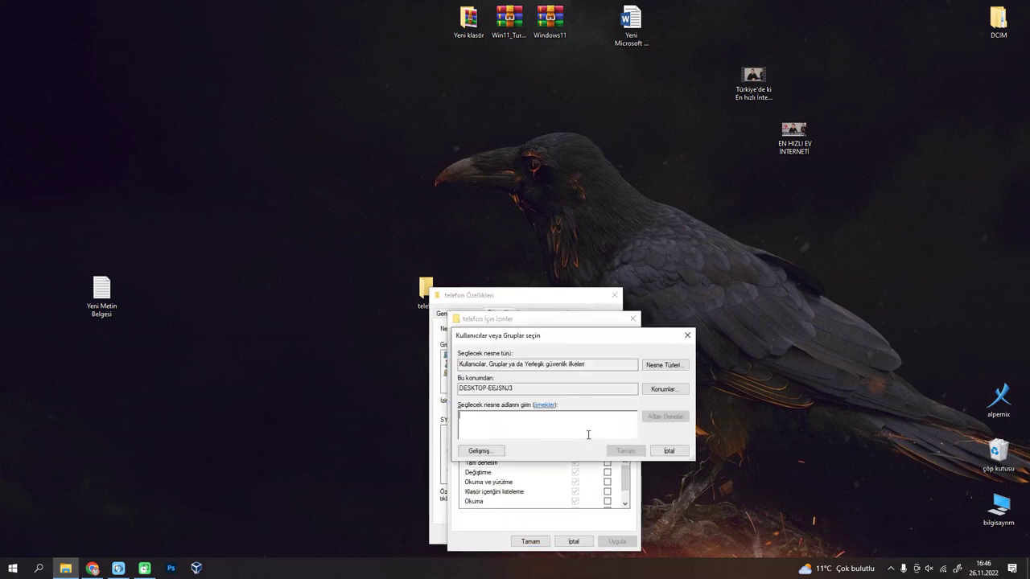
{"action": "type", "text": "telefon"}
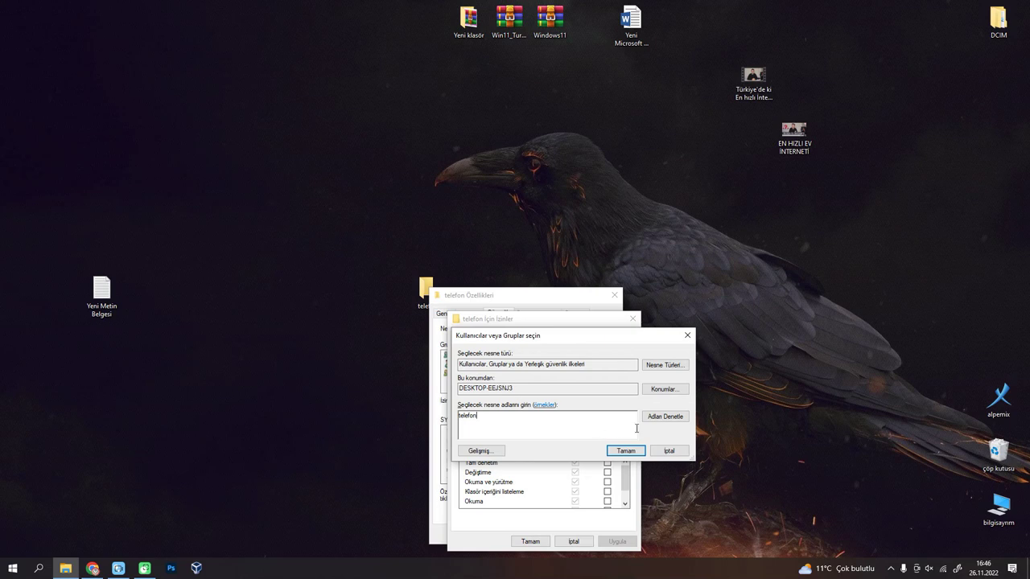
{"action": "left_click", "coordinate": [665, 416]}
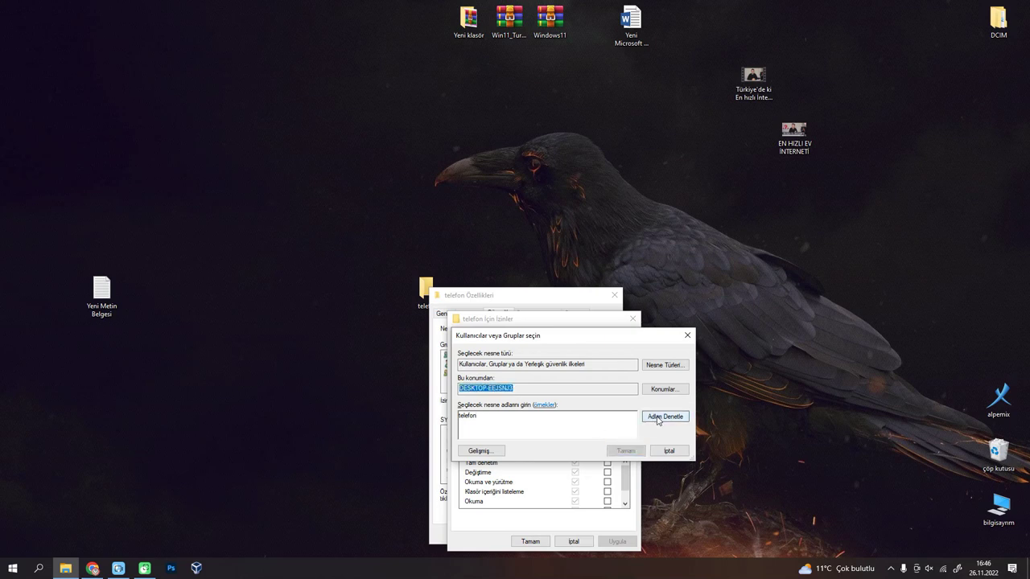
{"action": "left_click", "coordinate": [626, 451]}
Step: Allow the telefon user full control (Tam denetim) in the security permissions, apply it and close the folder properties
{"action": "left_click", "coordinate": [575, 463]}
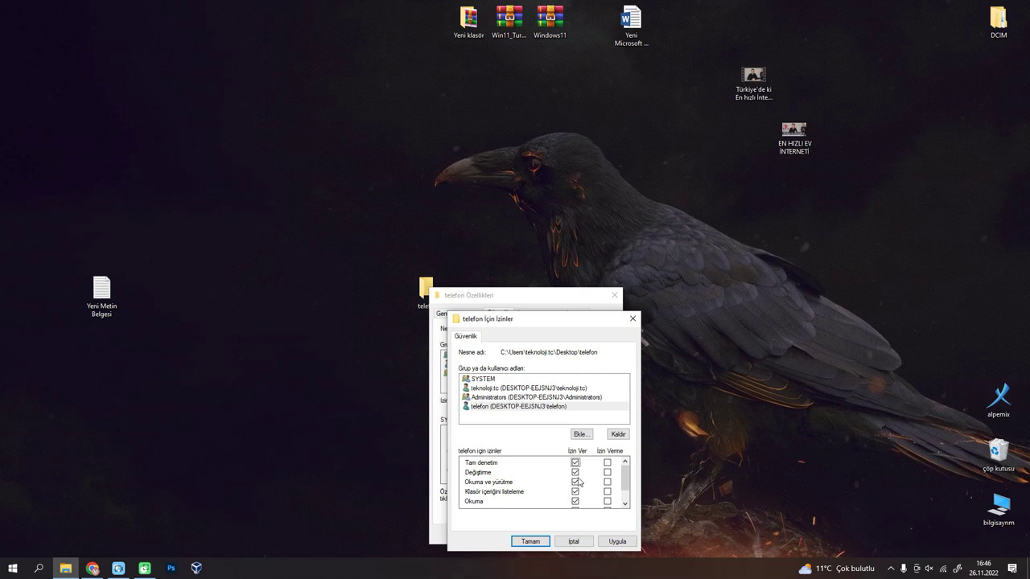
{"action": "left_click", "coordinate": [604, 544]}
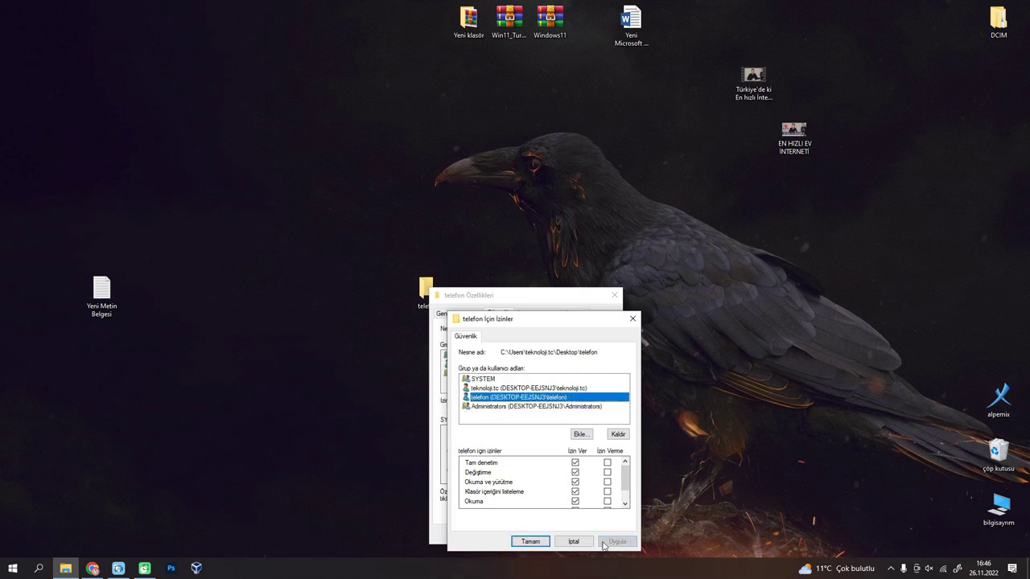
{"action": "left_click", "coordinate": [531, 541]}
{"action": "left_click", "coordinate": [518, 533]}
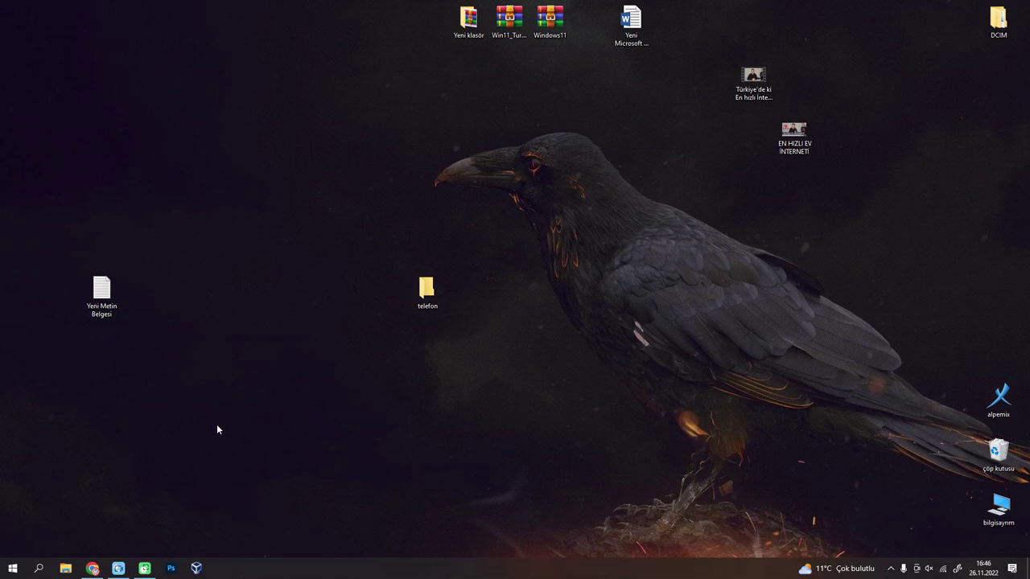
Step: Open Command Prompt and run ipconfig
{"action": "left_click", "coordinate": [34, 569]}
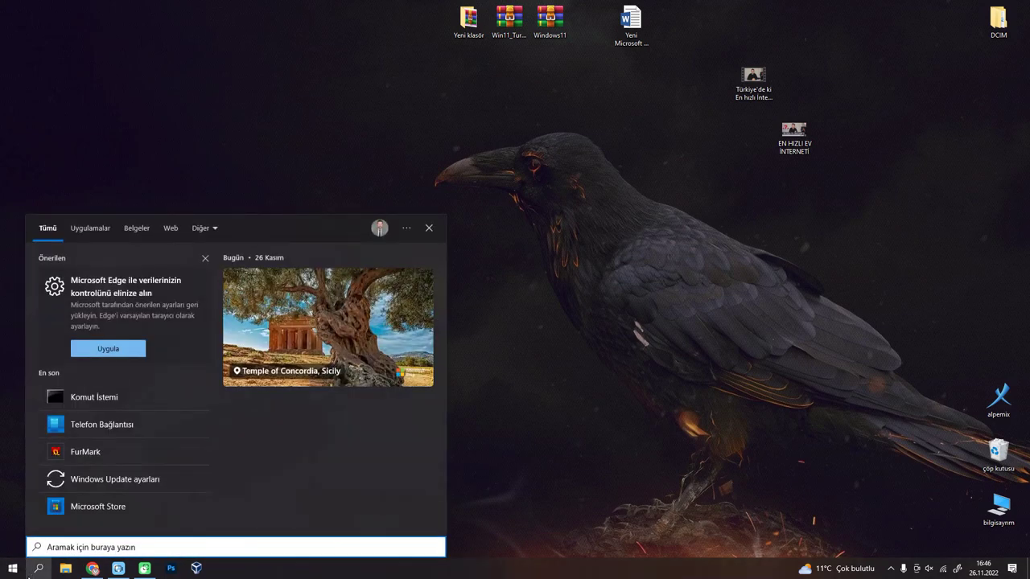
{"action": "type", "text": "cmd"}
{"action": "key", "text": "Return"}
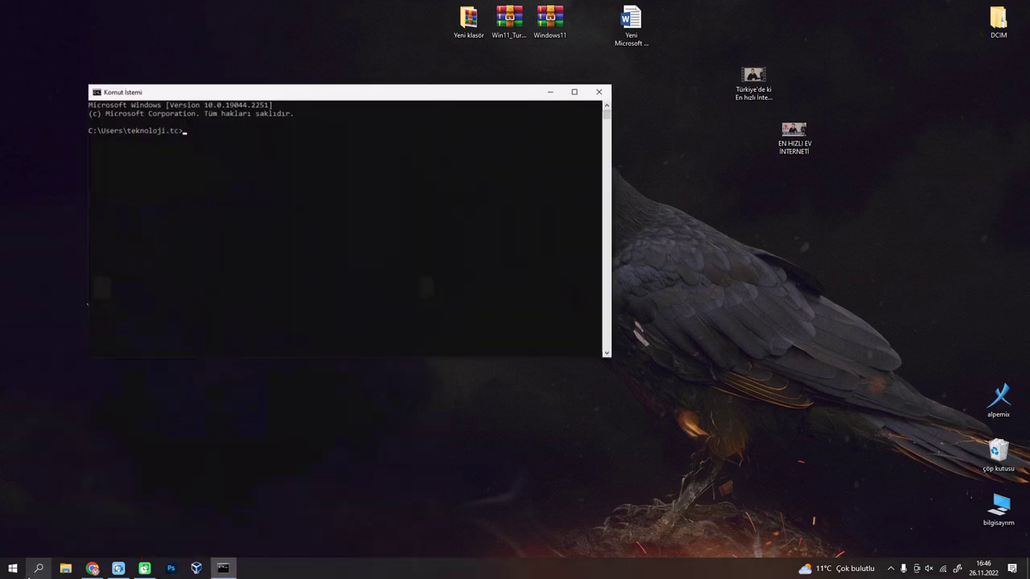
{"action": "type", "text": "ip"}
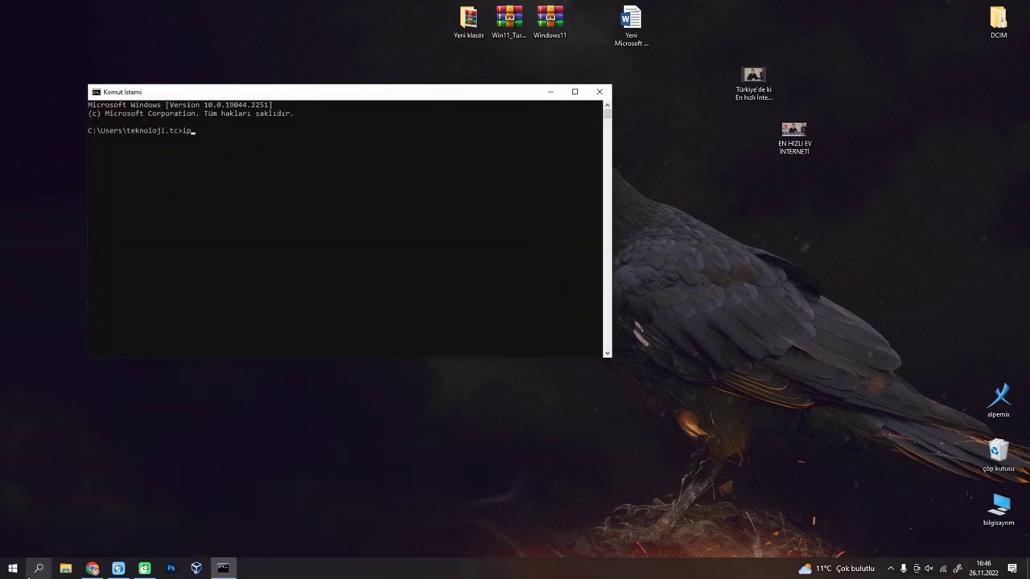
{"action": "type", "text": "config"}
{"action": "key", "text": "Return"}
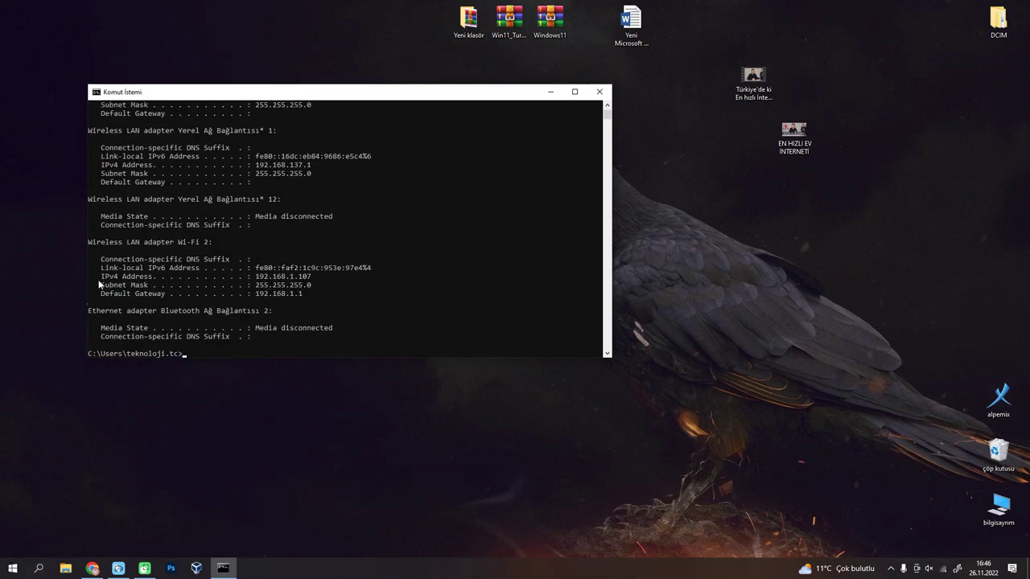
Step: Mark the IPv4 address of the Wi-Fi 2 adapter in the output, and close Command Prompt
{"action": "left_click_drag", "start_coordinate": [133, 277], "coordinate": [256, 278]}
{"action": "left_click", "coordinate": [266, 277]}
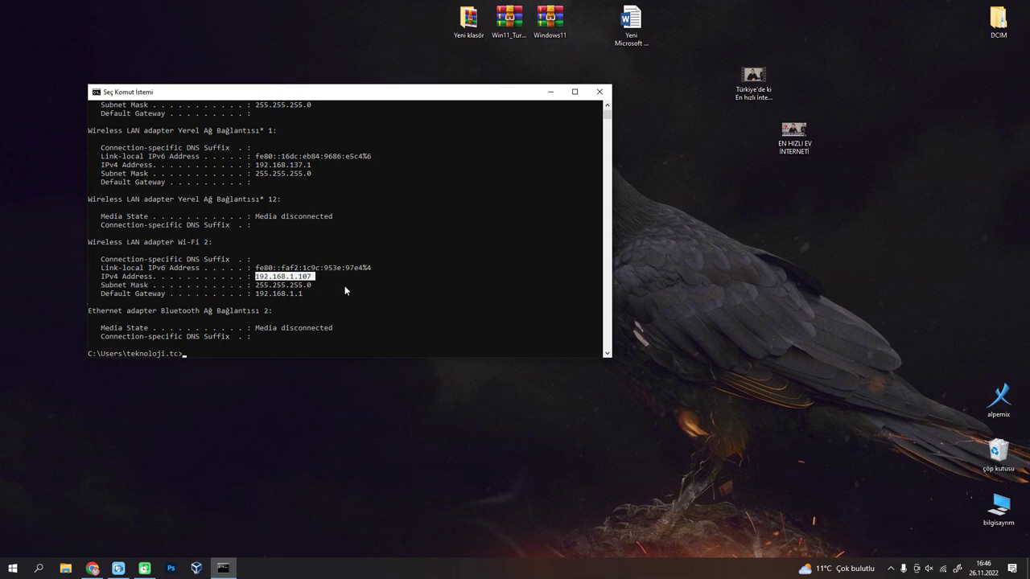
{"action": "left_click", "coordinate": [600, 92]}
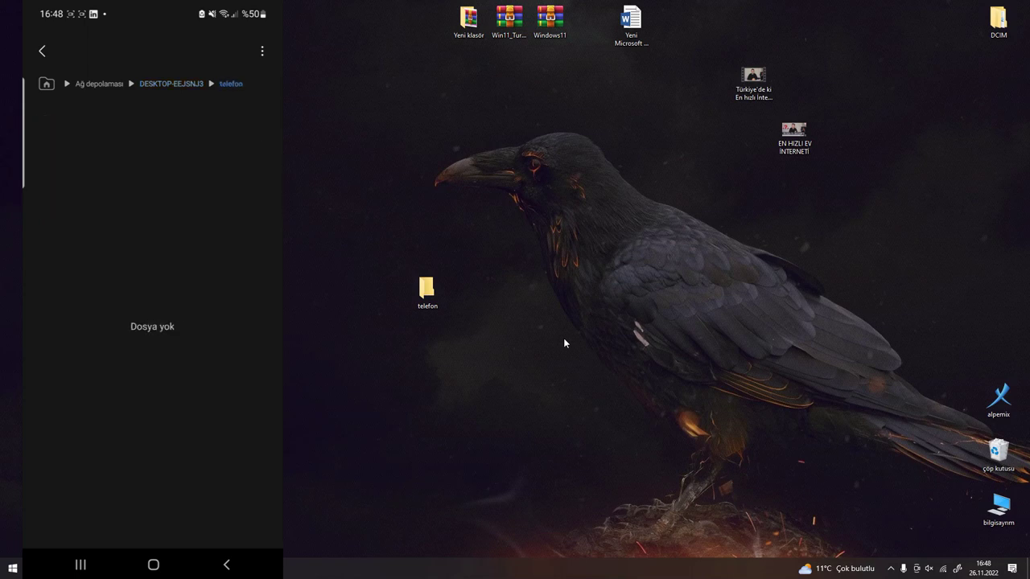
Step: Move the EN HIZLI EV İNTERNETİ image from the desktop into the telefon folder, and delete it inside that folder
{"action": "left_click_drag", "start_coordinate": [794, 133], "coordinate": [420, 299]}
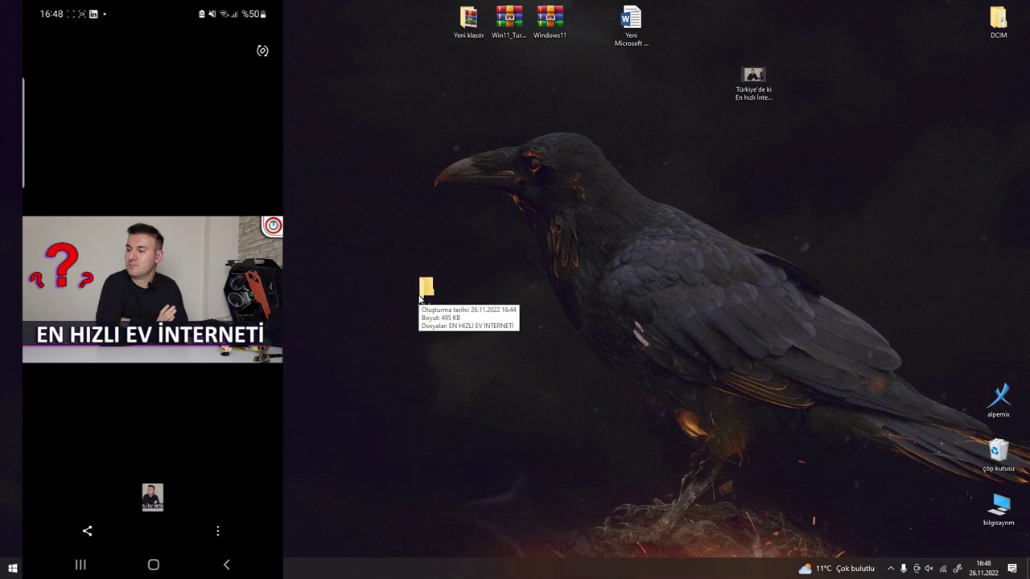
{"action": "double_click", "coordinate": [422, 291]}
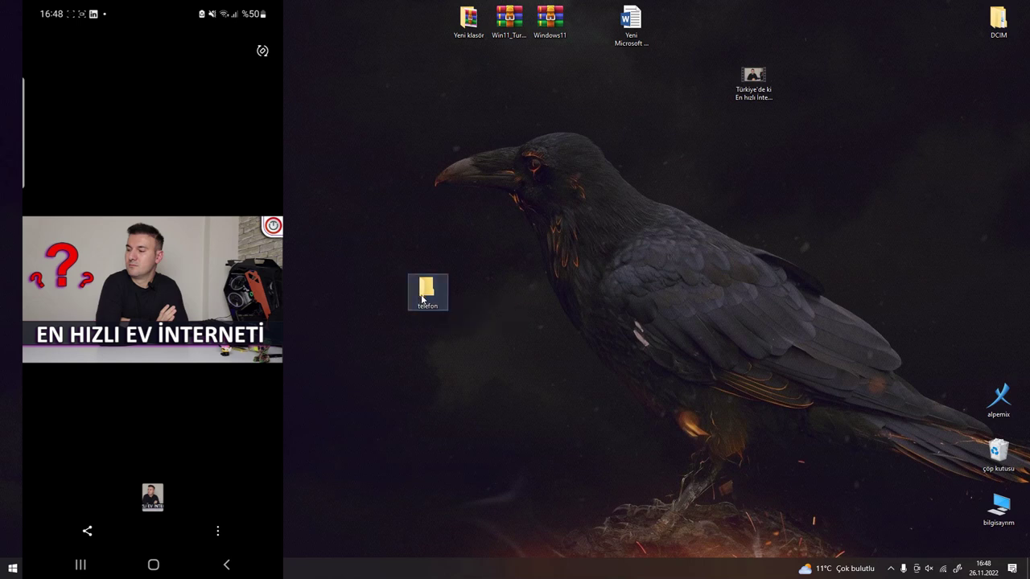
{"action": "left_click", "coordinate": [471, 346]}
{"action": "right_click", "coordinate": [471, 348]}
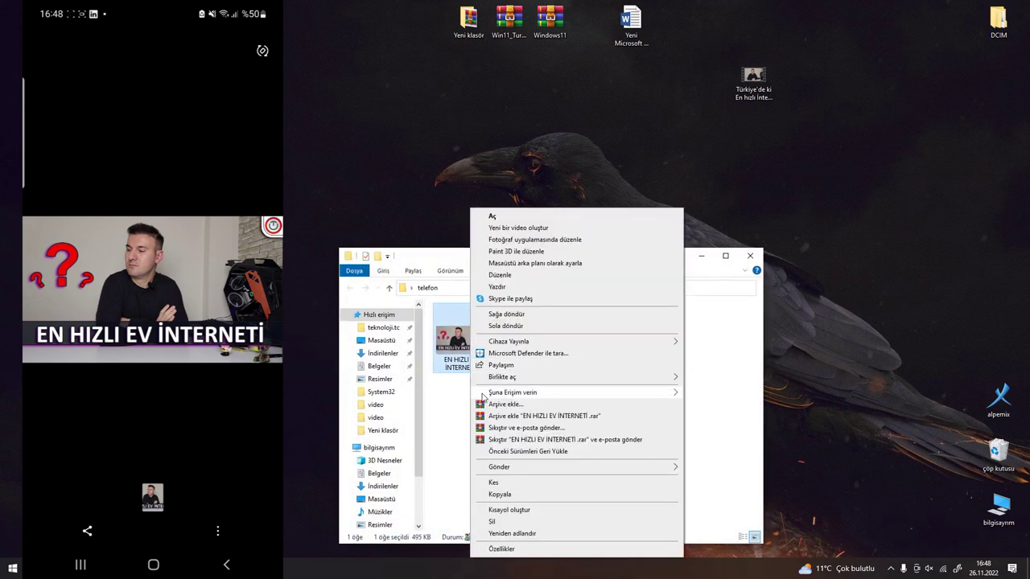
{"action": "left_click", "coordinate": [492, 524]}
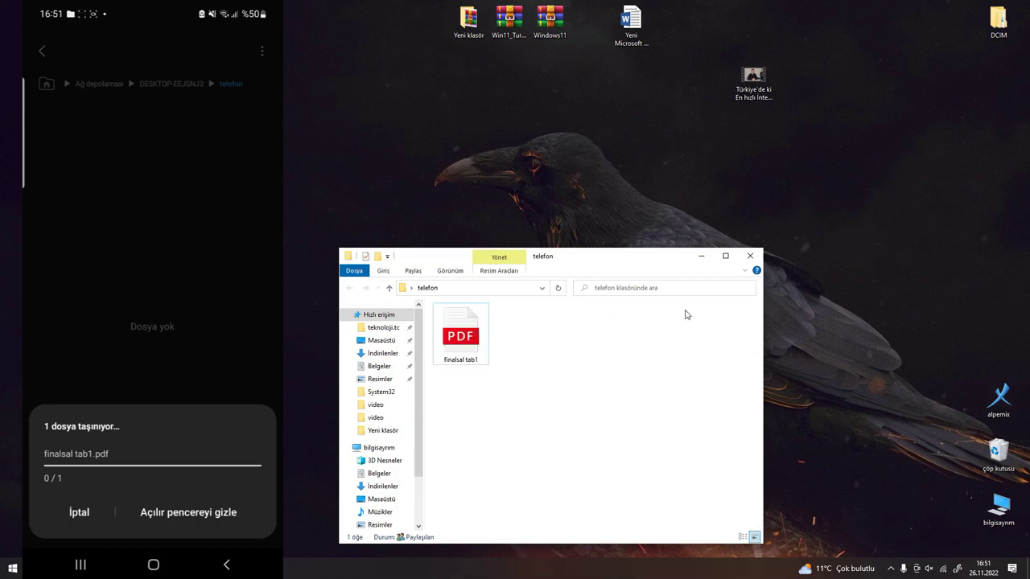
Step: Reposition the telefon folder window and move the Yeni Metin Belgesi text document into the folder
{"action": "left_click_drag", "start_coordinate": [626, 258], "coordinate": [610, 200]}
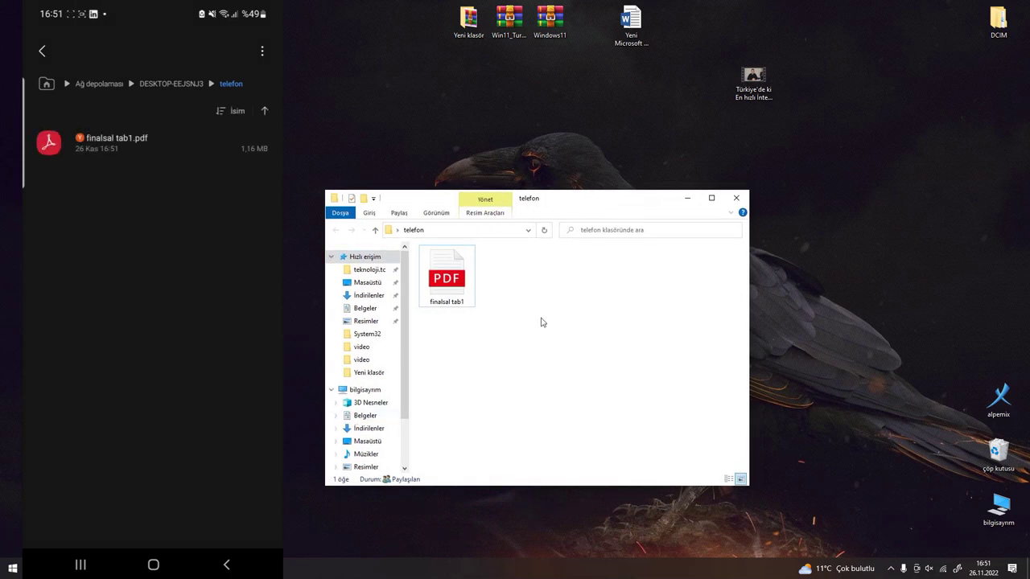
{"action": "left_click_drag", "start_coordinate": [588, 199], "coordinate": [544, 159]}
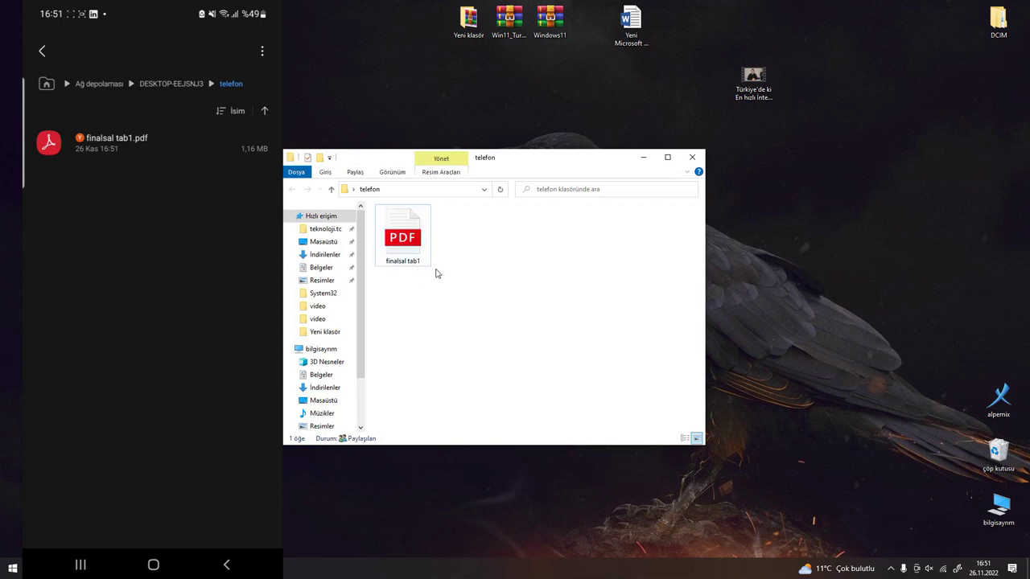
{"action": "left_click_drag", "start_coordinate": [595, 342], "coordinate": [521, 281]}
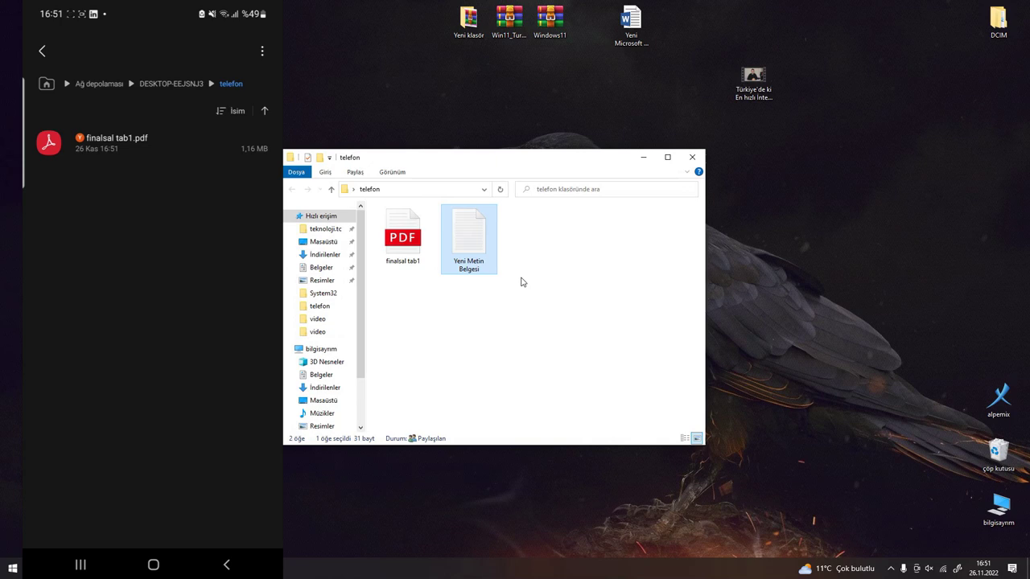
Step: Reopen the telefon network folder under DESKTOP-EEJSNJ3 on the phone and open Yeni Metin Belgesi.txt with Office just once
{"action": "scroll", "coordinate": [153, 242], "scroll_direction": "up", "scroll_amount": 2}
{"action": "scroll", "coordinate": [177, 241], "scroll_direction": "down", "scroll_amount": 2}
{"action": "left_click", "coordinate": [171, 81]}
{"action": "left_click", "coordinate": [88, 167]}
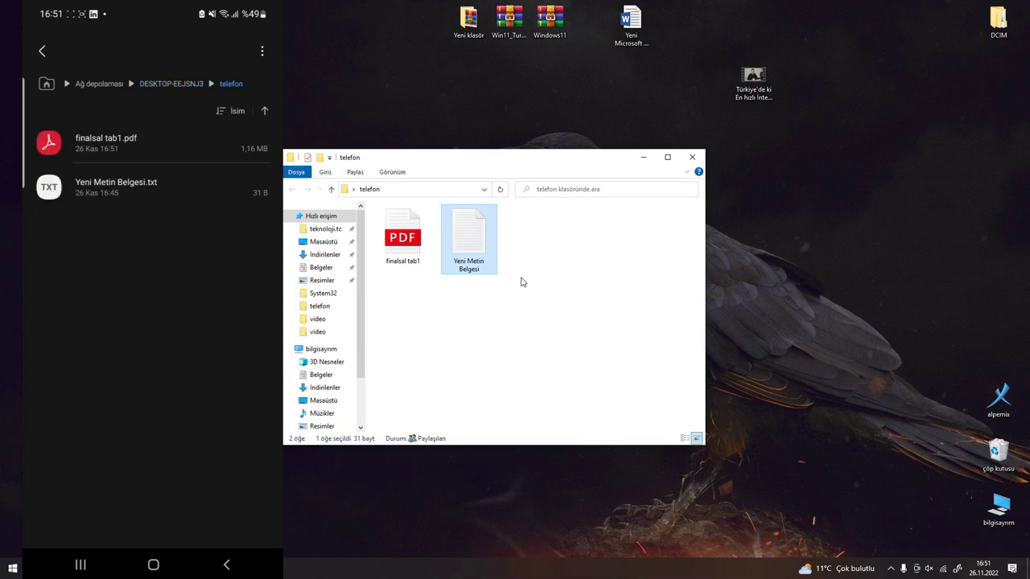
{"action": "left_click", "coordinate": [156, 187]}
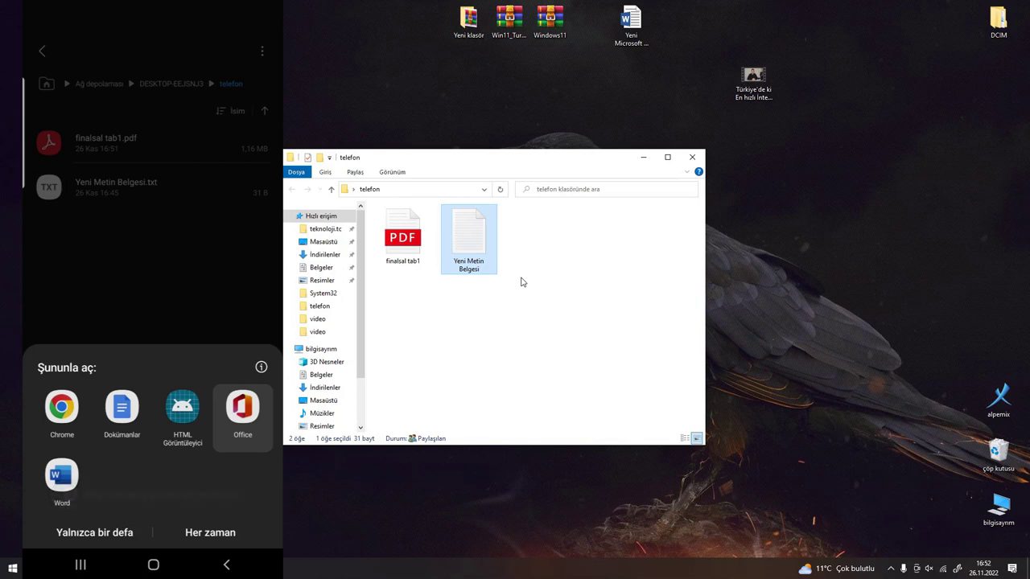
{"action": "left_click", "coordinate": [94, 532]}
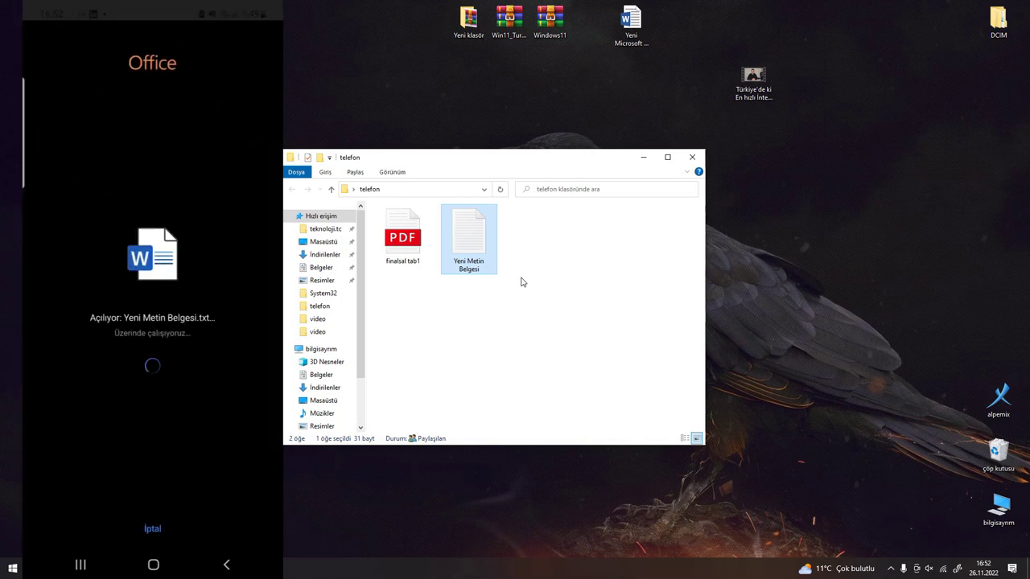